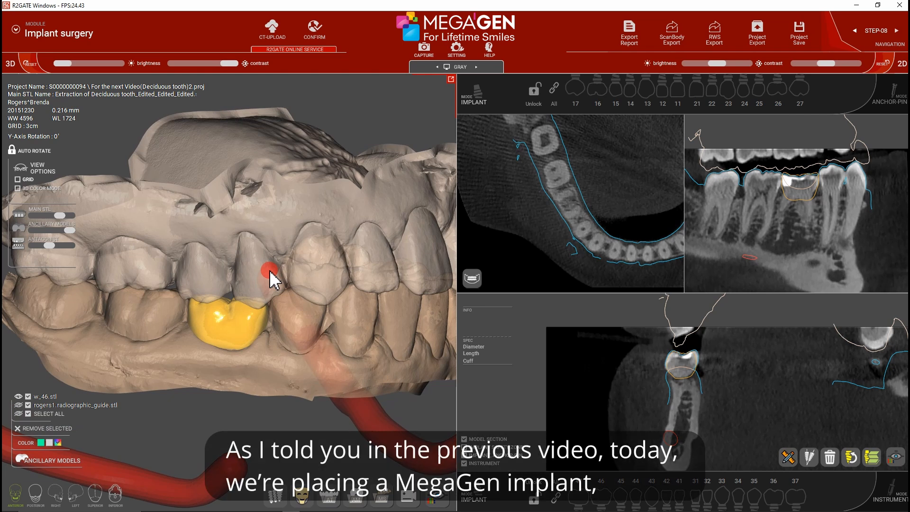
- Activate the implant mode for the mandible to place an implant at the deciduous molar site
left_click_drag(269, 273, 267, 273)
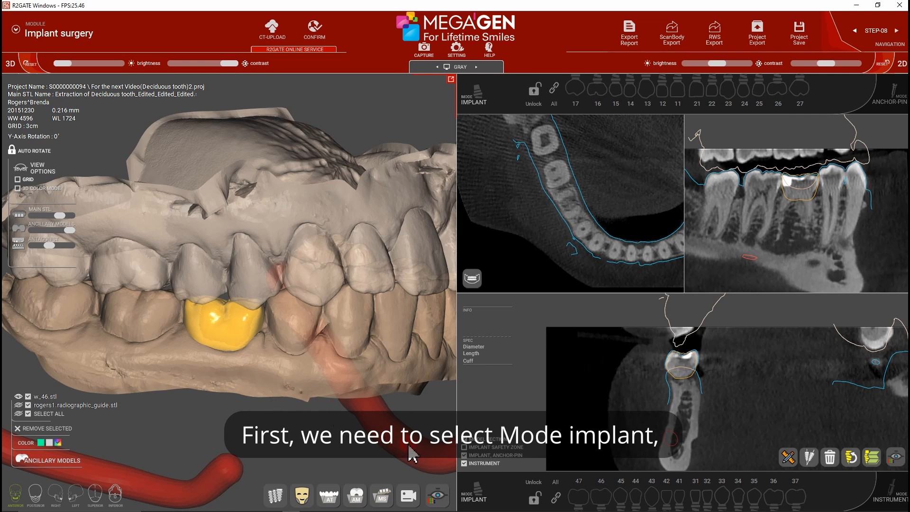
left_click(494, 492)
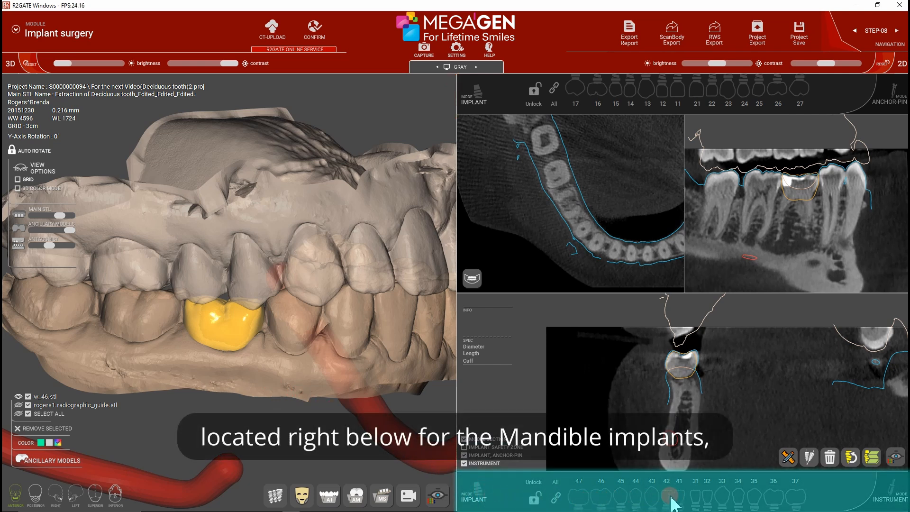
left_click(516, 106)
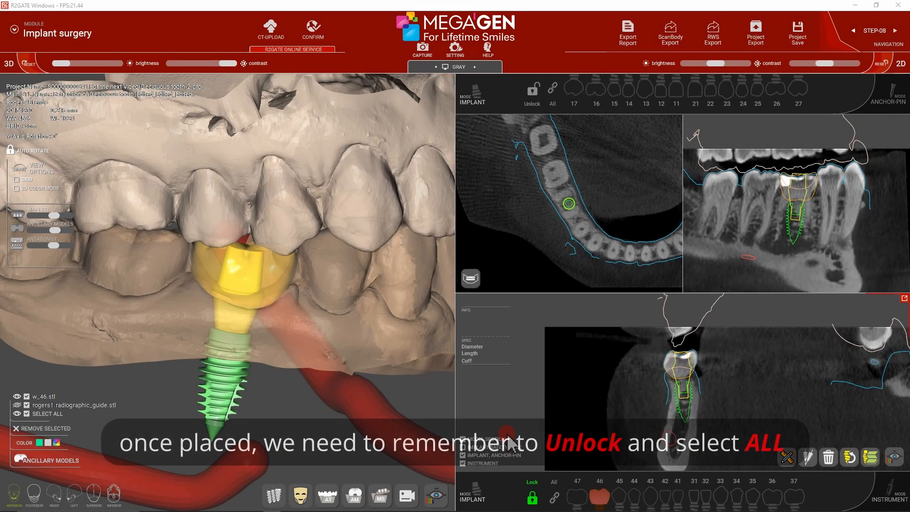
- Unlock all lower implants, turn on All, and select the implant at tooth 46 for editing
left_click(532, 497)
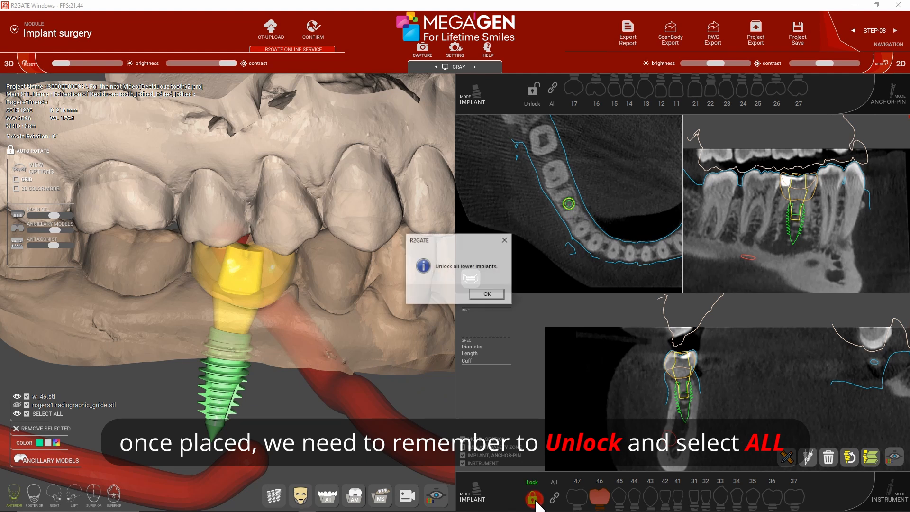
left_click(481, 294)
left_click(553, 497)
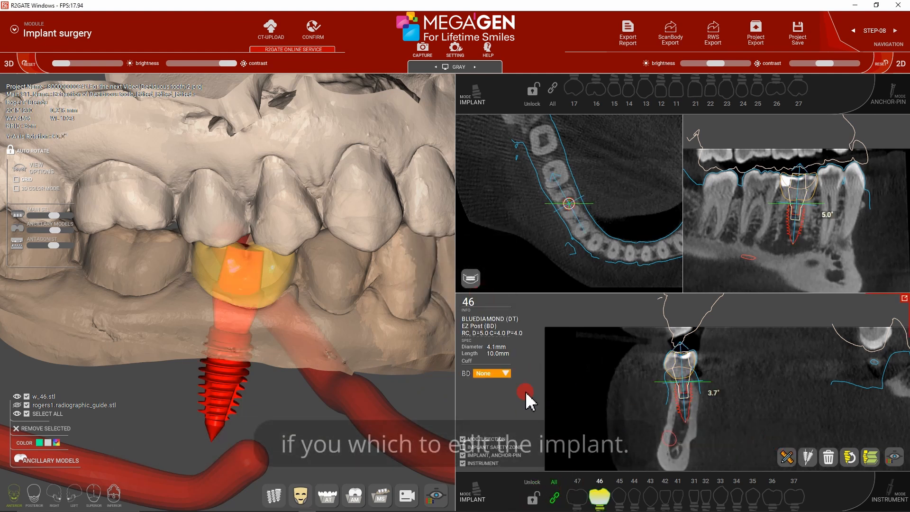
left_click(309, 380)
left_click(255, 379)
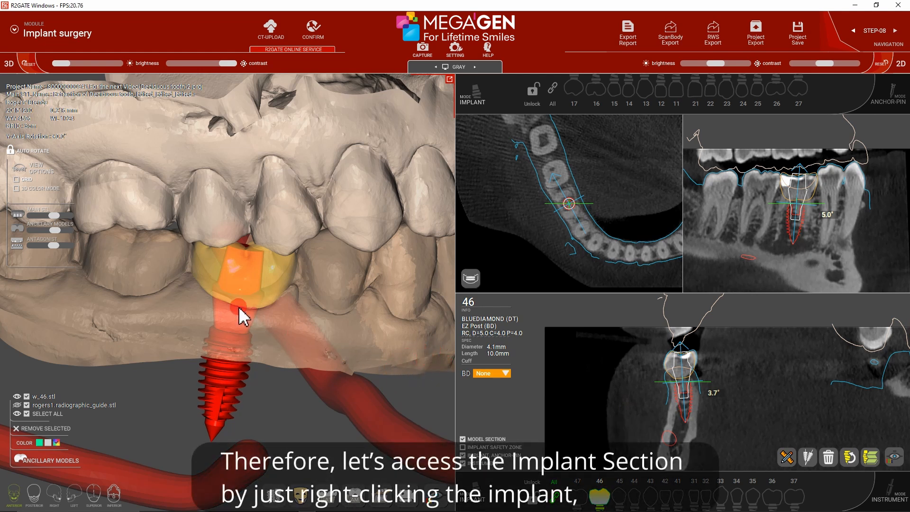
- Open the library's implant selection for the implant at tooth 46, review its specification, and close the selection
right_click(240, 332)
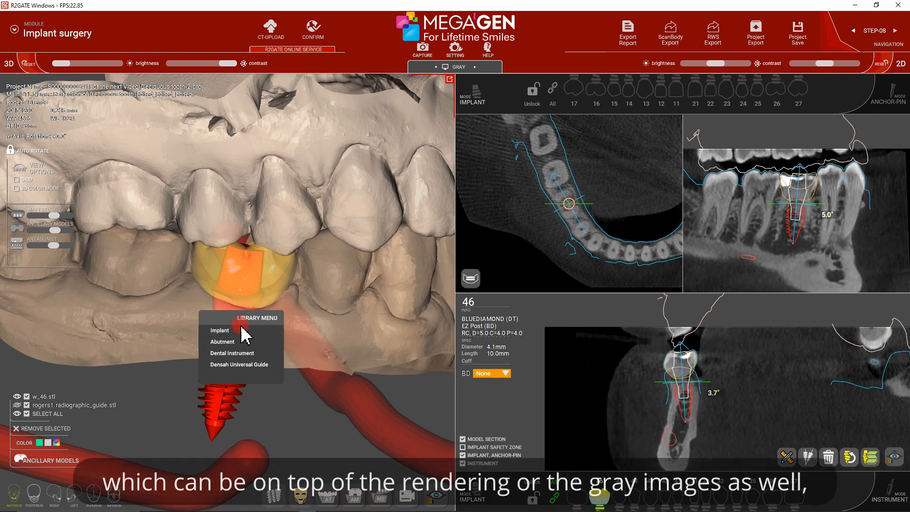
left_click(545, 374)
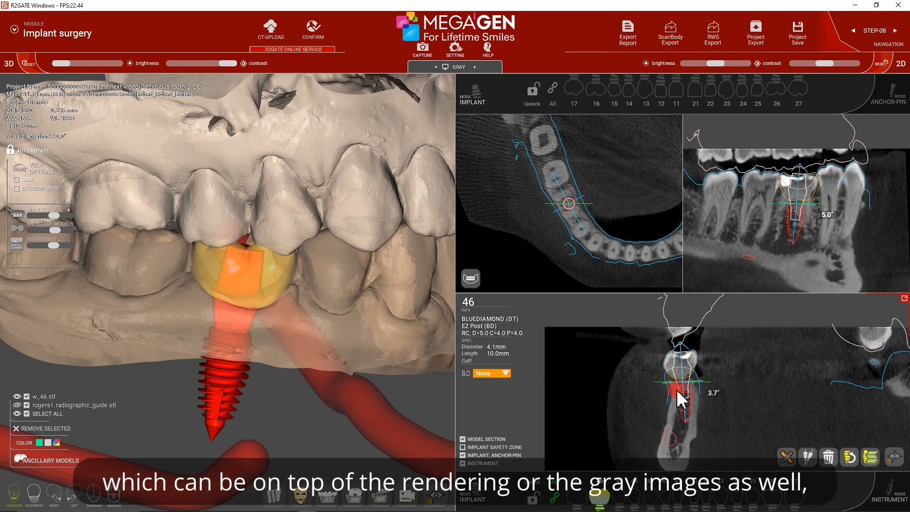
right_click(660, 373)
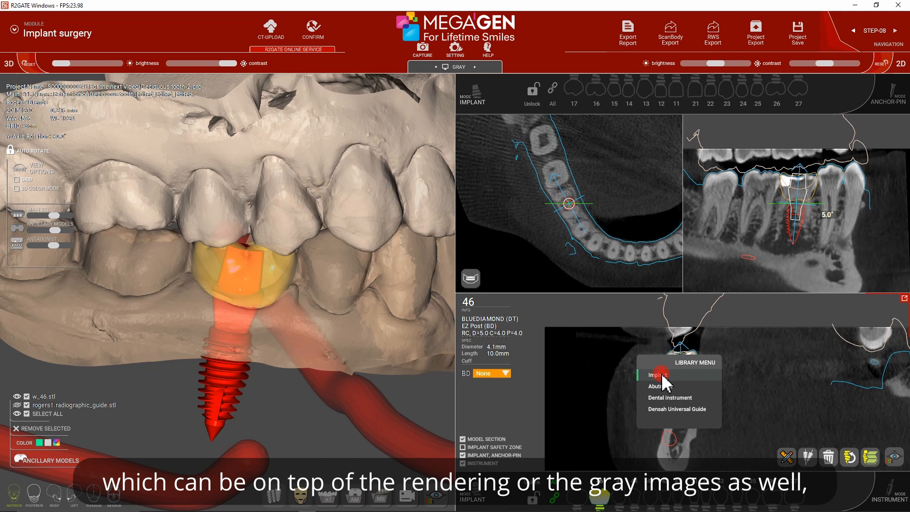
left_click(662, 374)
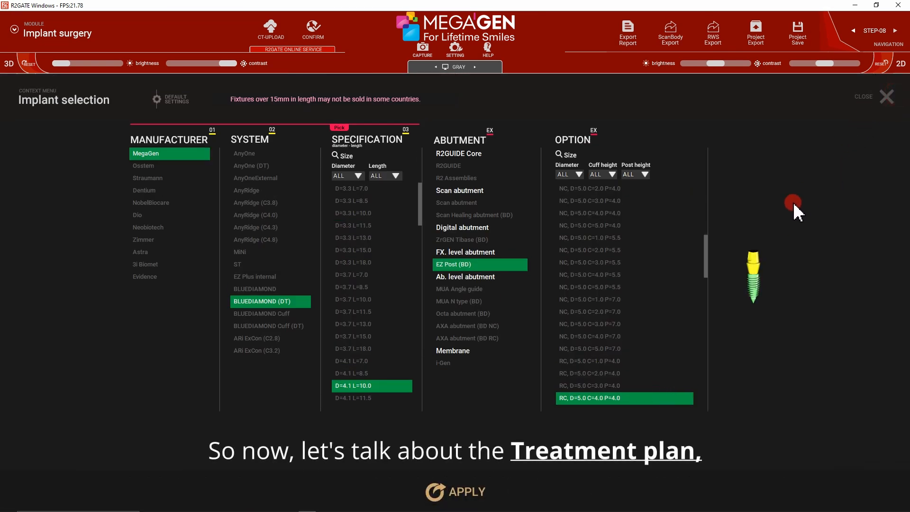
left_click(886, 97)
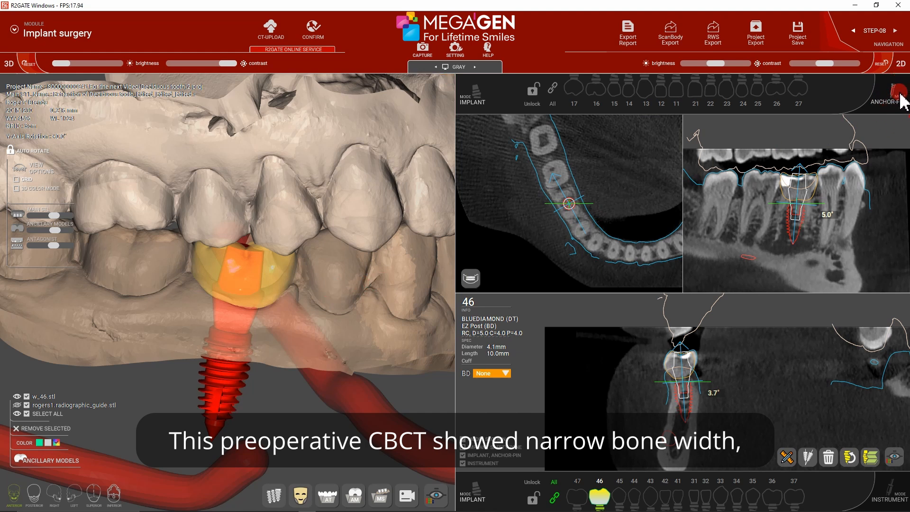
- Enlarge the CT slice views and measure the deciduous molar crown's mesiodistal width in the middle slice
left_click(904, 121)
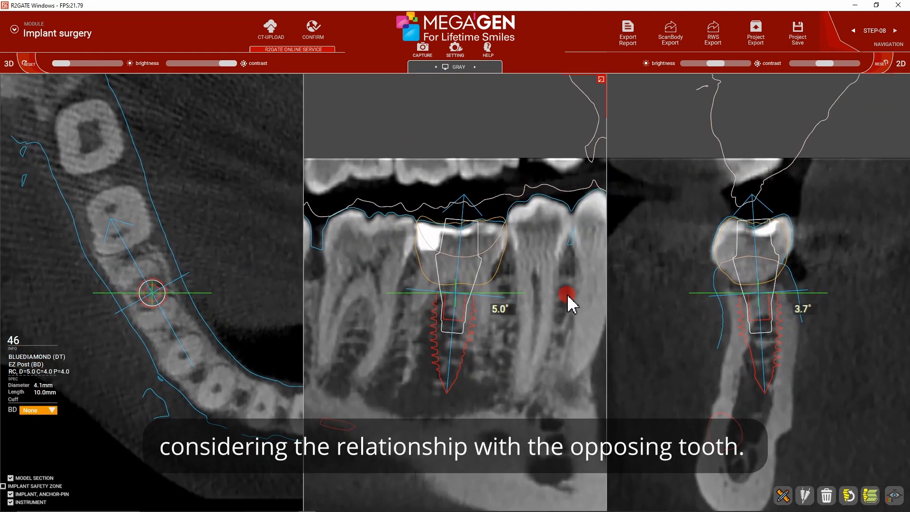
scroll(516, 329, "up", 3)
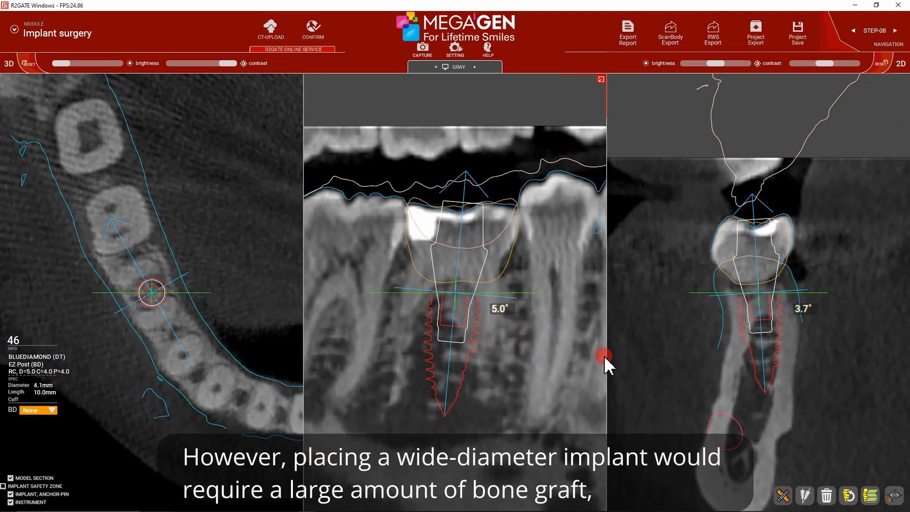
left_click(783, 495)
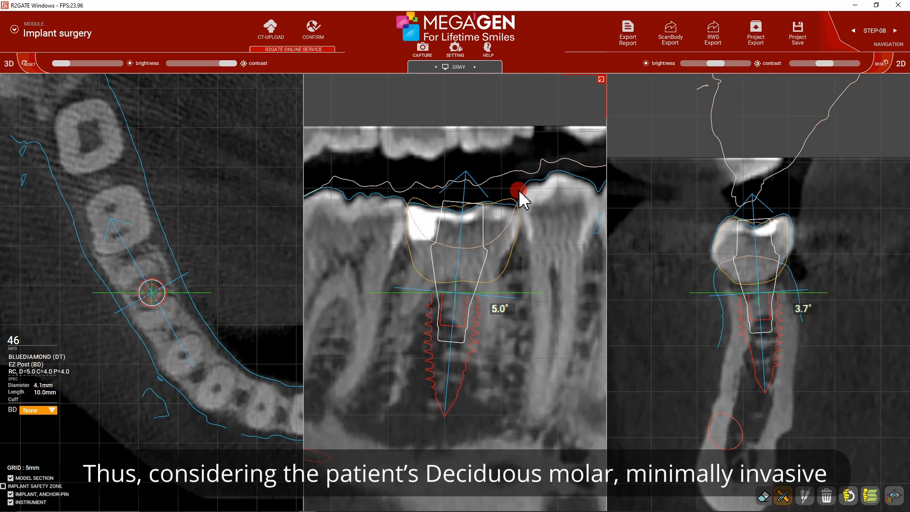
left_click(519, 194)
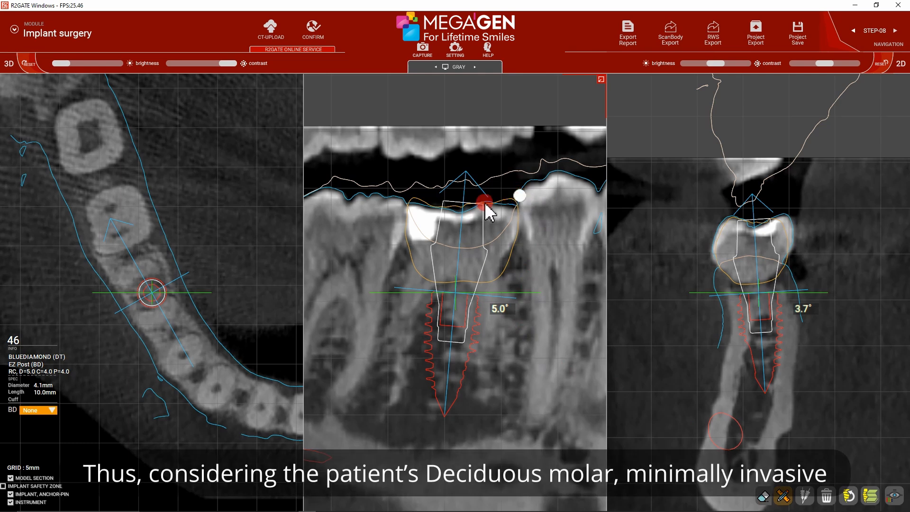
left_click(407, 200)
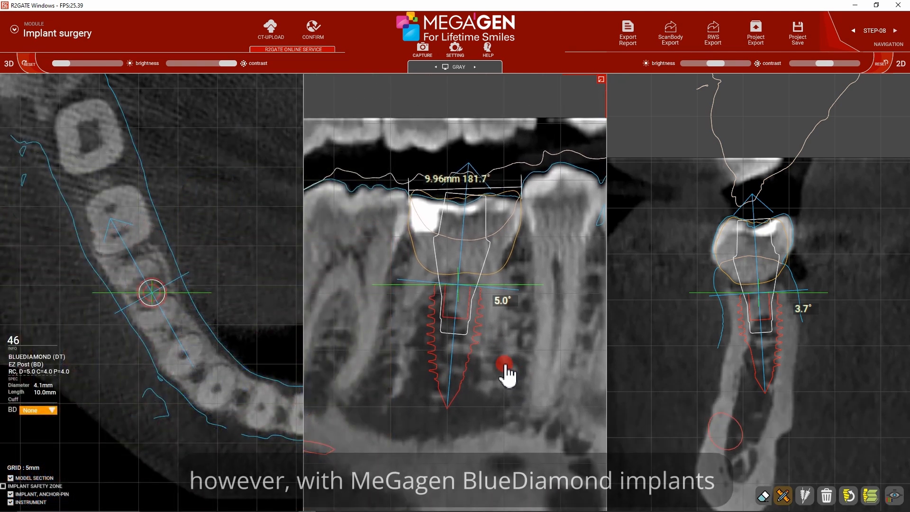
- Shift the crown-width measurement line slightly down onto the molar's occlusal surface, and return to the standard view layout
left_click_drag(504, 364, 504, 370)
scroll(507, 359, "up", 2)
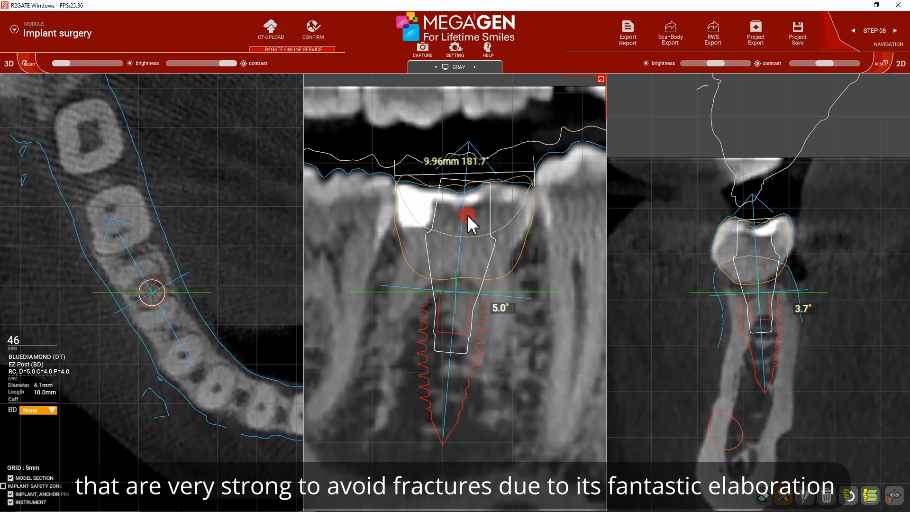
left_click(460, 176)
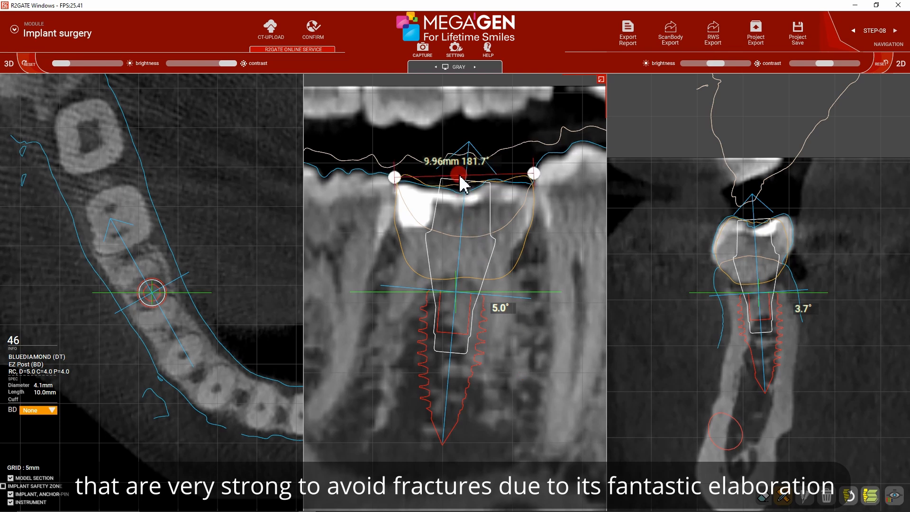
left_click_drag(460, 177, 459, 183)
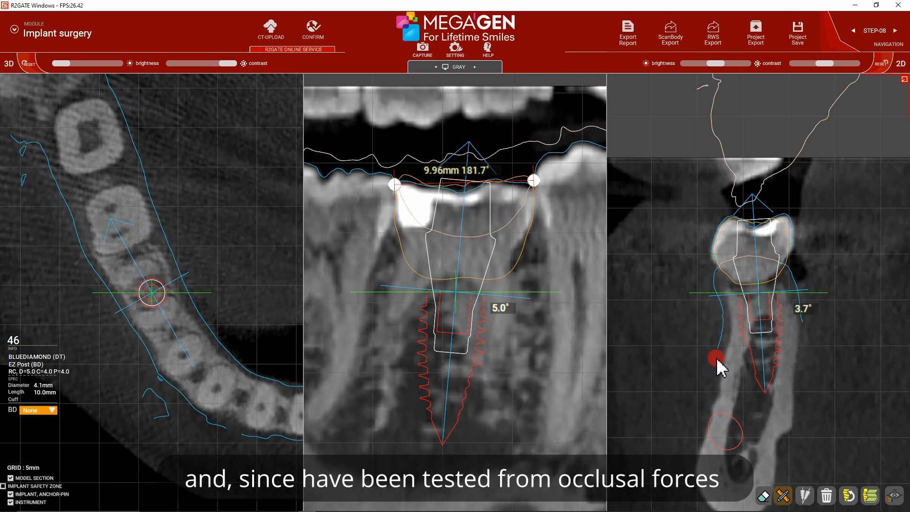
scroll(715, 357, "up", 2)
left_click_drag(711, 377, 706, 360)
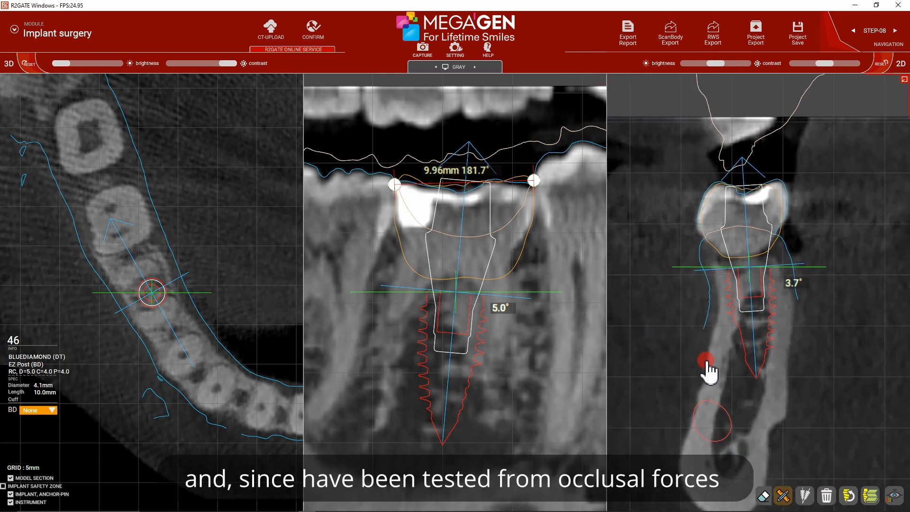
left_click(904, 79)
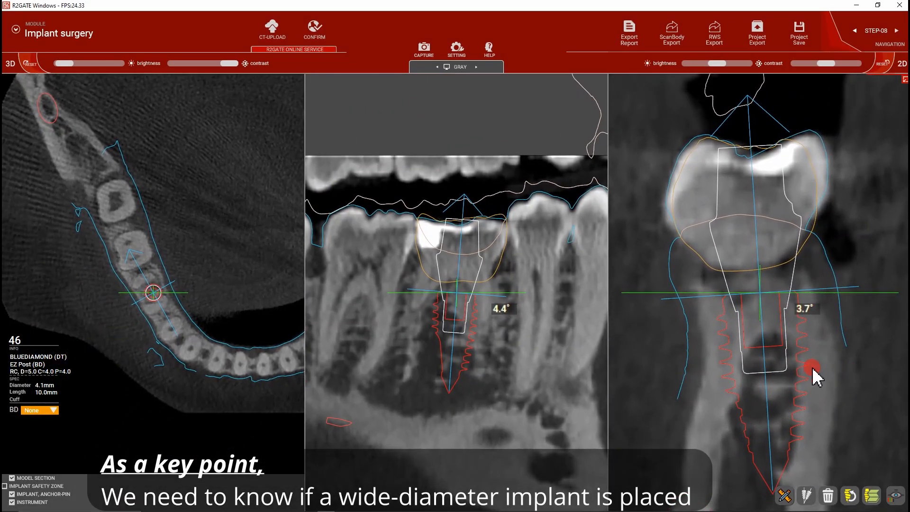
- Nudge the implant at tooth 46 slightly lingually and apically in the enlarged cross-section
key("Right")
key("Down")
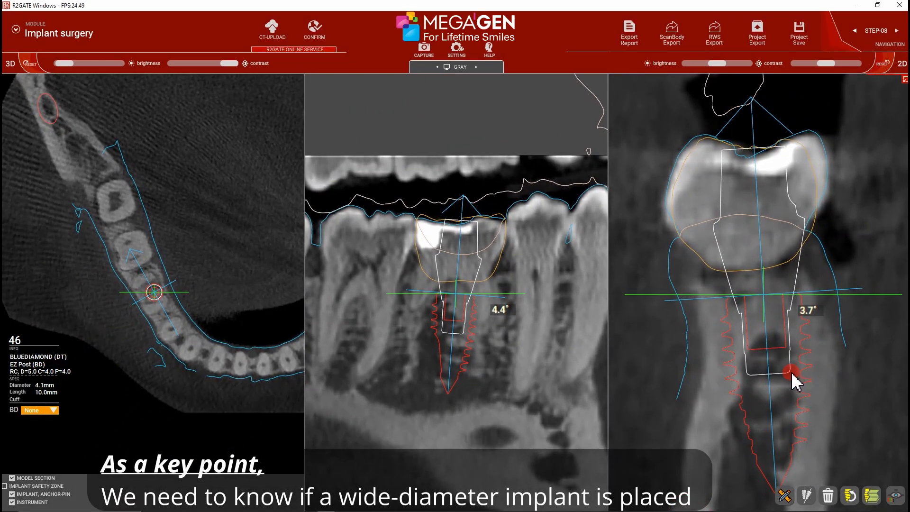
key("Right")
key("Down")
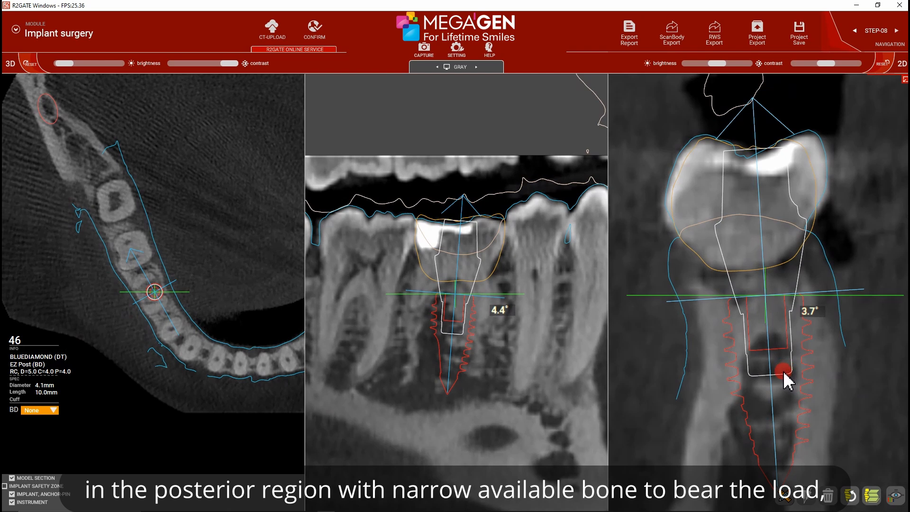
- Measure the buccal bone thickness beside the implant's upper threads in the cross-section, and return to the standard view layout
key("m")
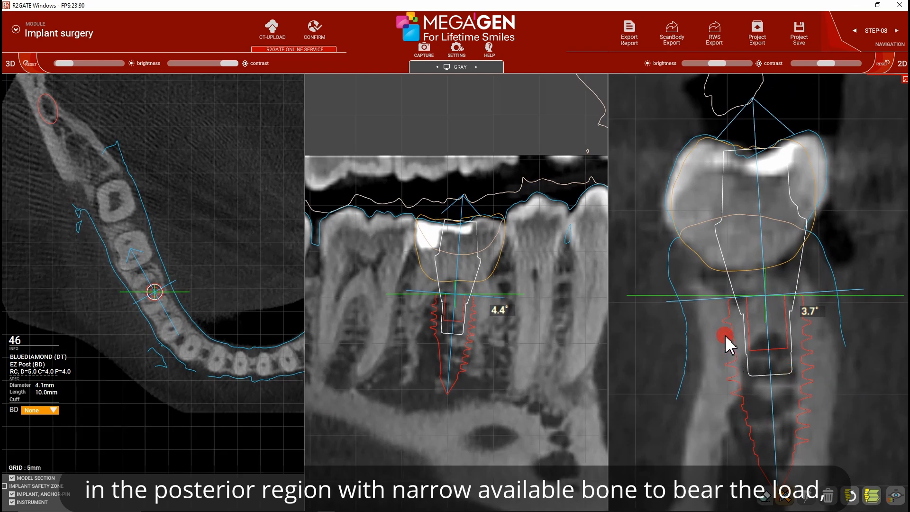
left_click_drag(728, 331, 718, 310)
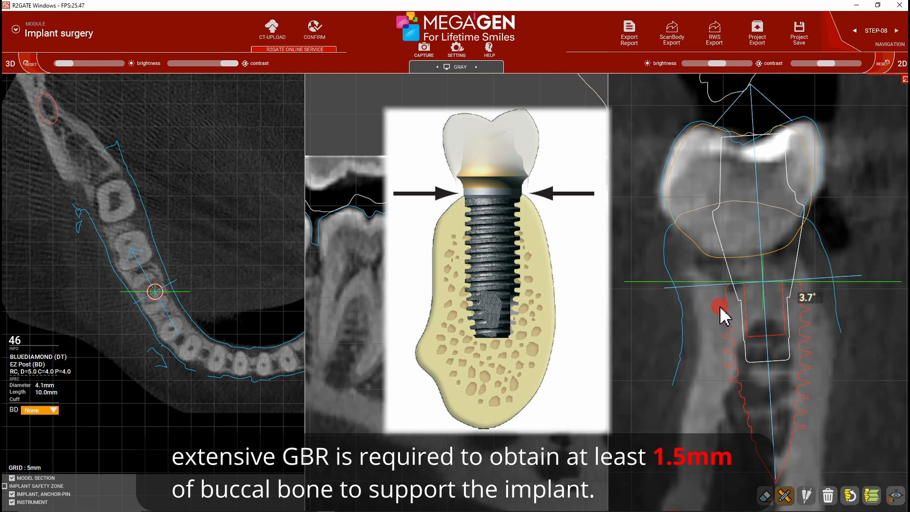
left_click(719, 306)
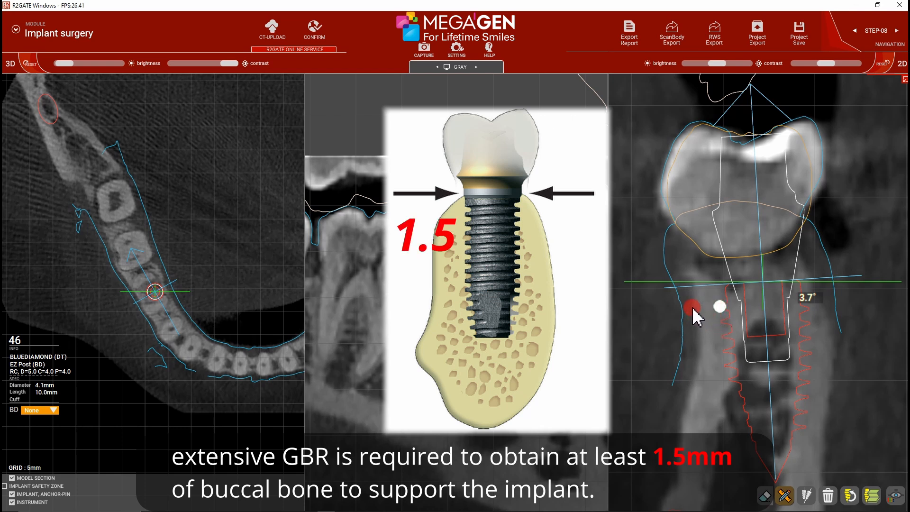
left_click(693, 308)
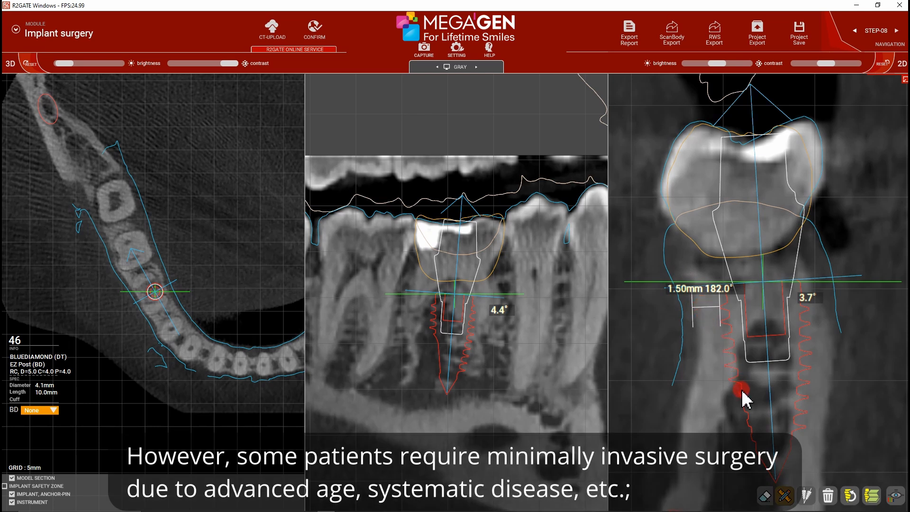
scroll(753, 381, "down", 1)
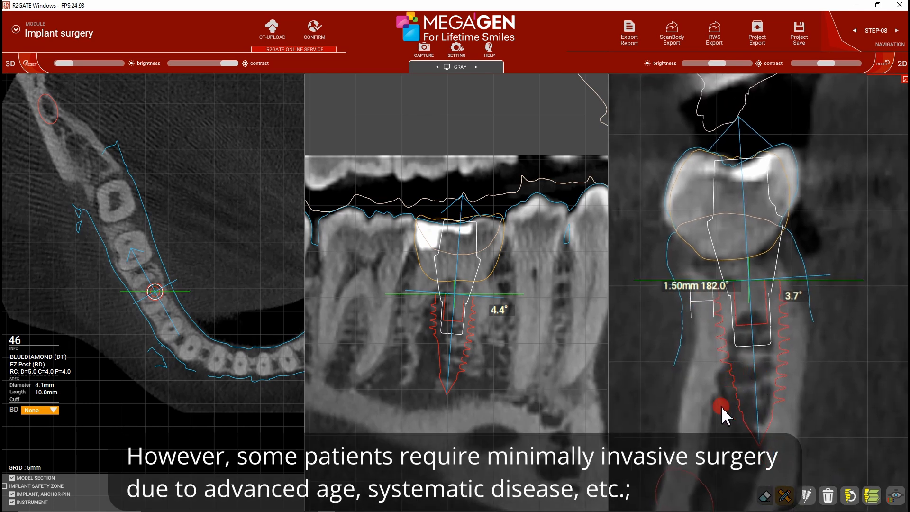
middle_click_drag(716, 413, 728, 403)
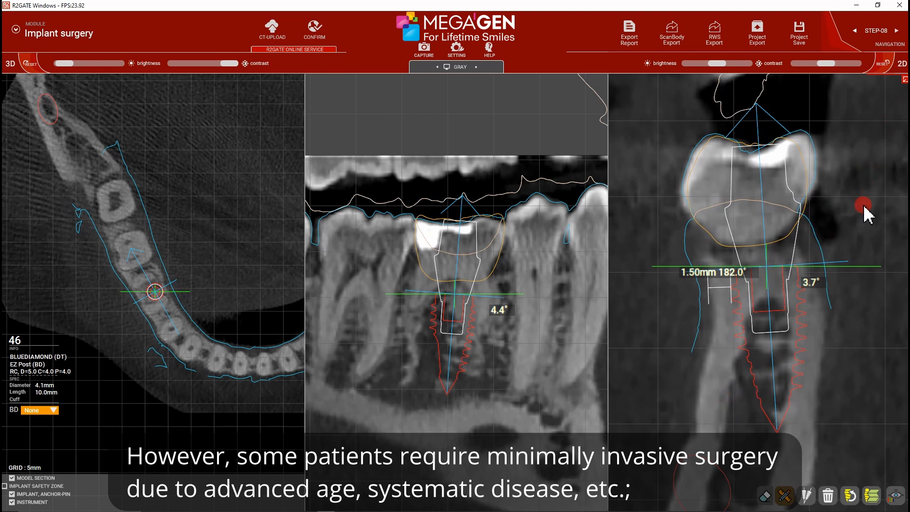
scroll(867, 208, "up", 2)
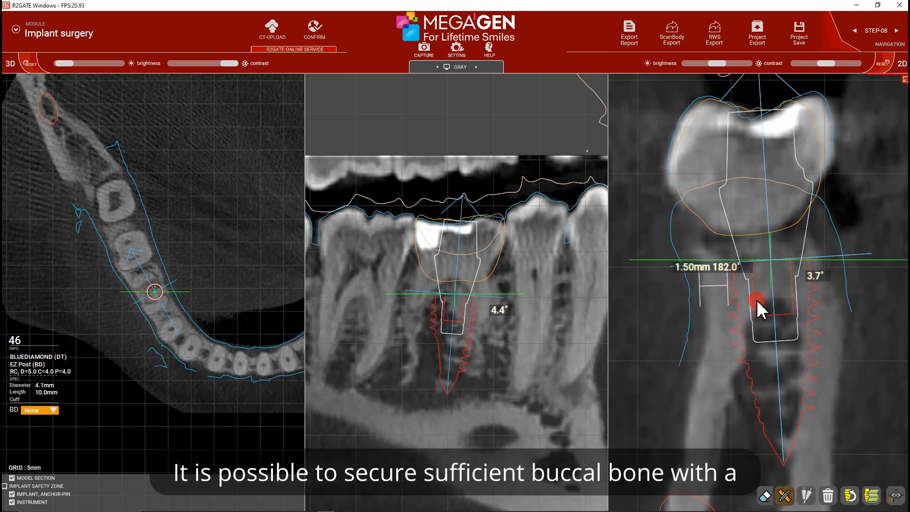
left_click(904, 81)
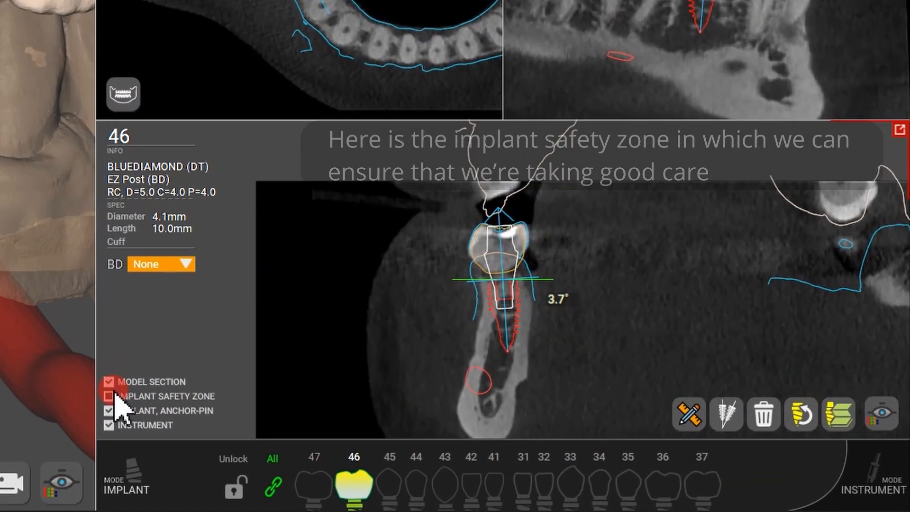
- Show the implant safety zone and apply Digital Eye main filter 05 to the CT views
left_click(108, 396)
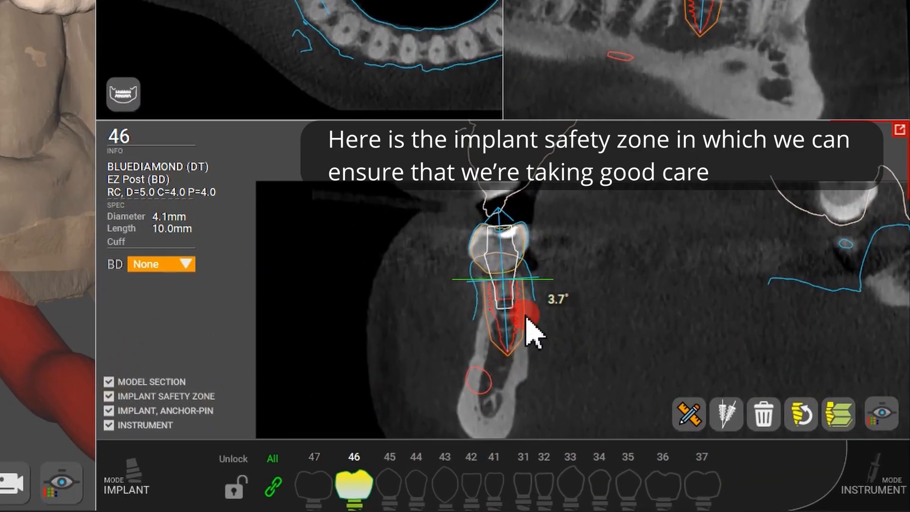
left_click(891, 420)
left_click(878, 249)
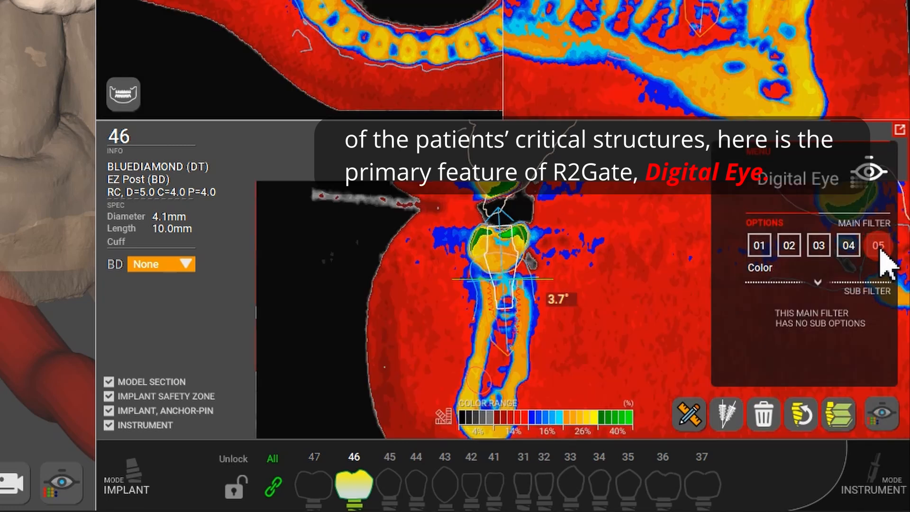
left_click(600, 353)
- Enlarge the CT slices and examine the colour-coded bone density around the implant and adjacent roots
left_click(900, 133)
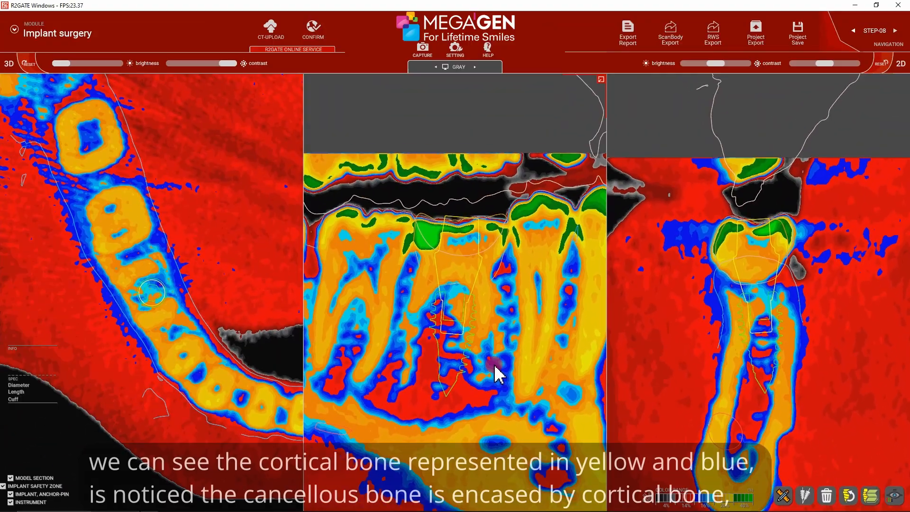
scroll(263, 283, "up", 2)
left_click_drag(247, 294, 267, 283)
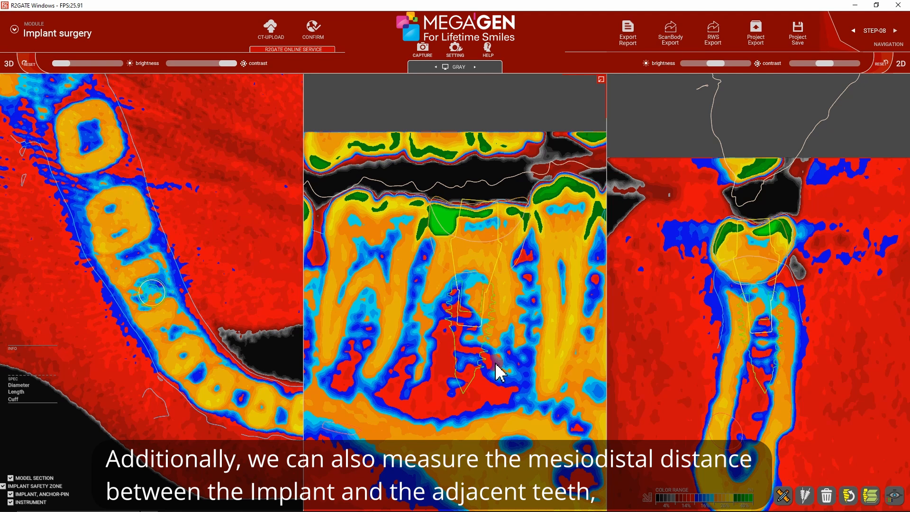
- Measure the mesiodistal distance from the implant's upper threads to the adjacent tooth roots on both sides in the enlarged lengthwise CT slice
left_click(419, 104)
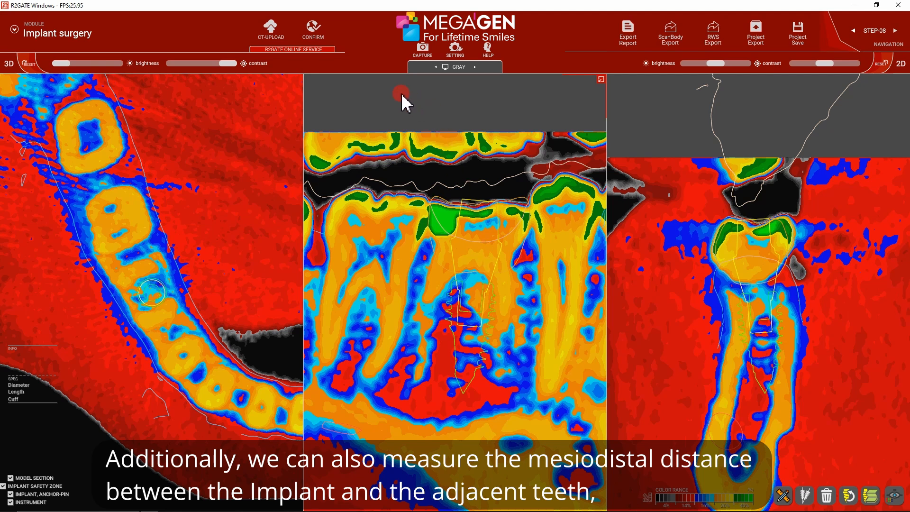
left_click(782, 496)
left_click(496, 303)
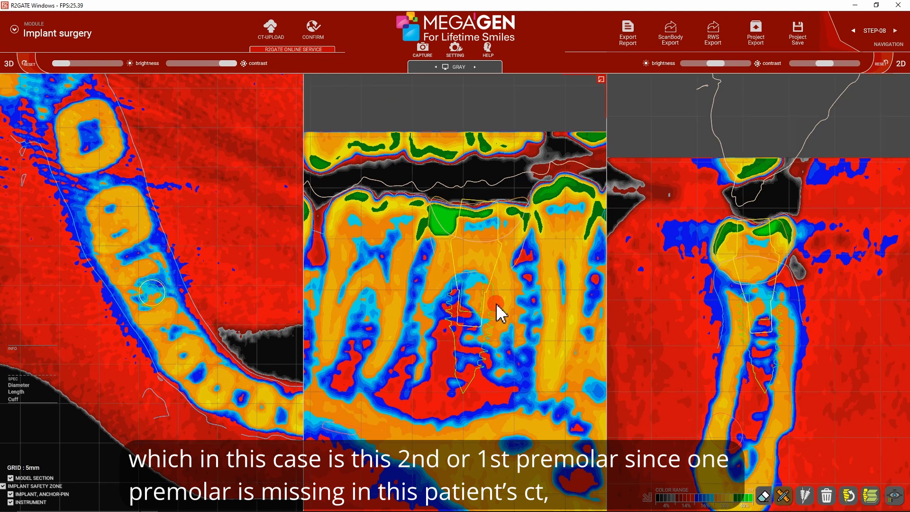
left_click(497, 304)
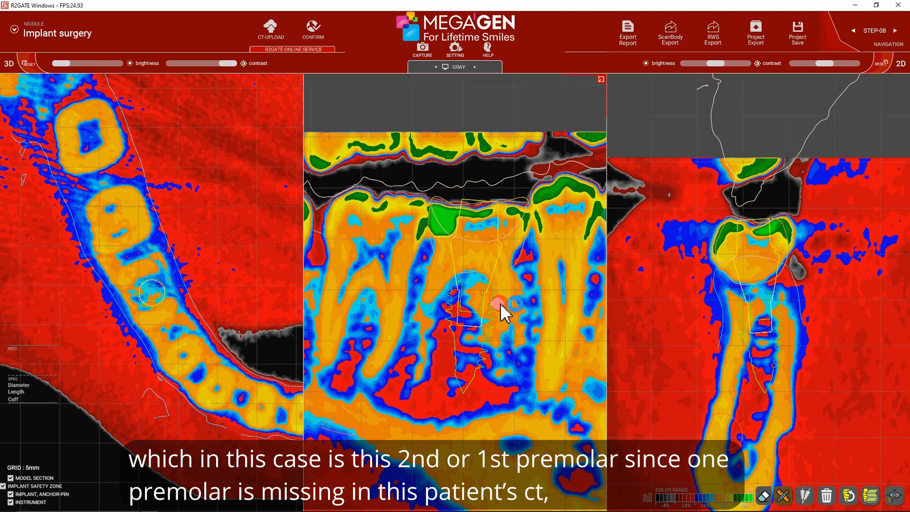
left_click(539, 305)
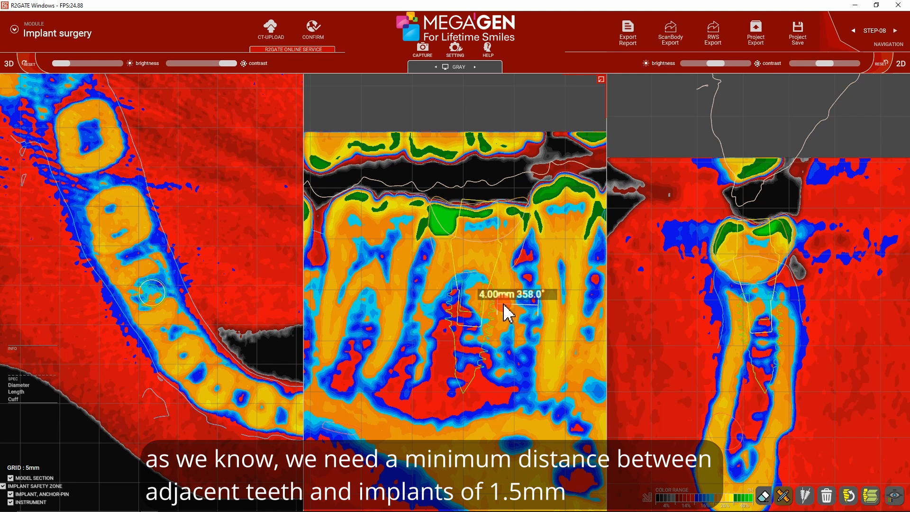
left_click(446, 301)
left_click(408, 298)
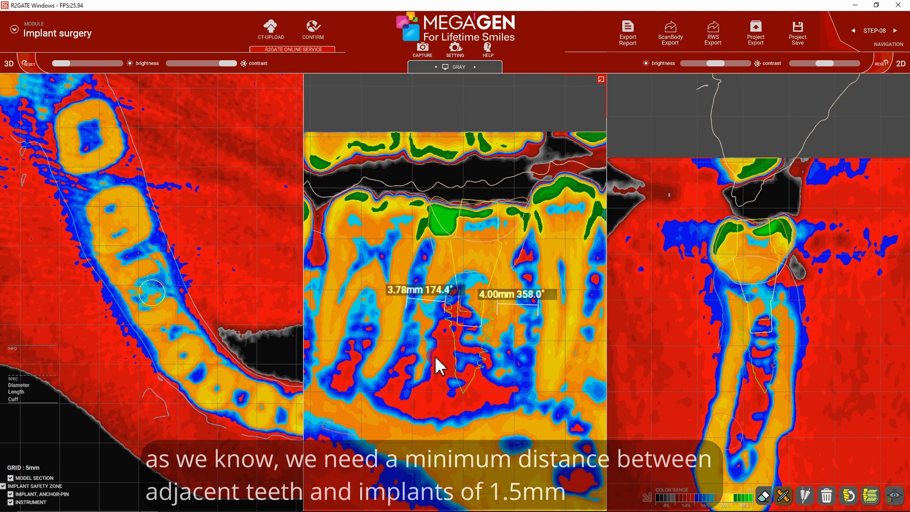
scroll(441, 376, "up", 1)
scroll(445, 384, "up", 2)
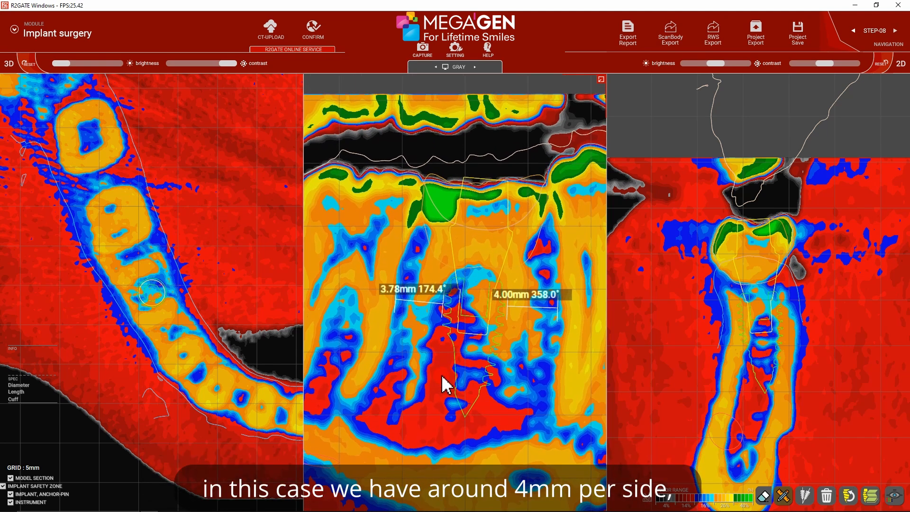